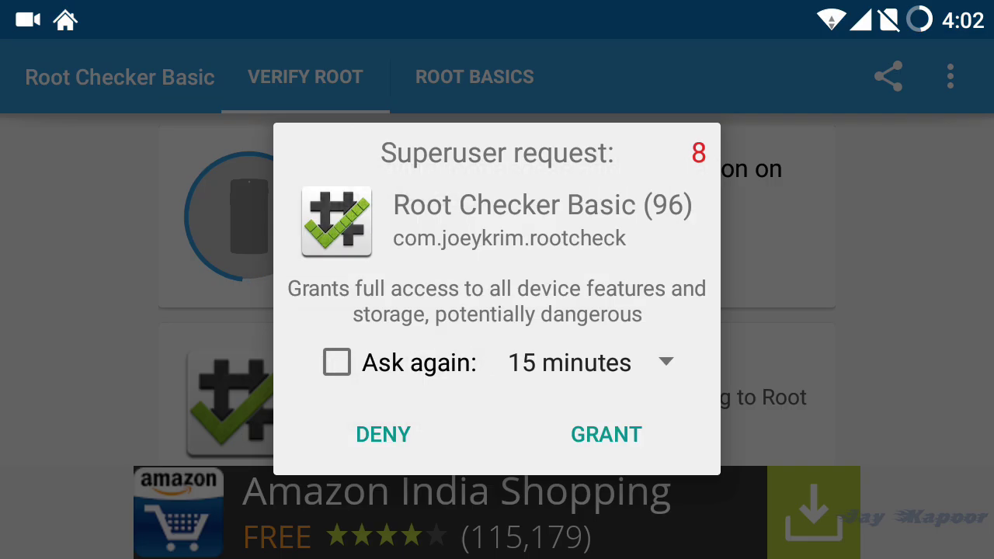
Grant Root Checker Basic superuser access in the Superuser request dialog.
click(605, 434)
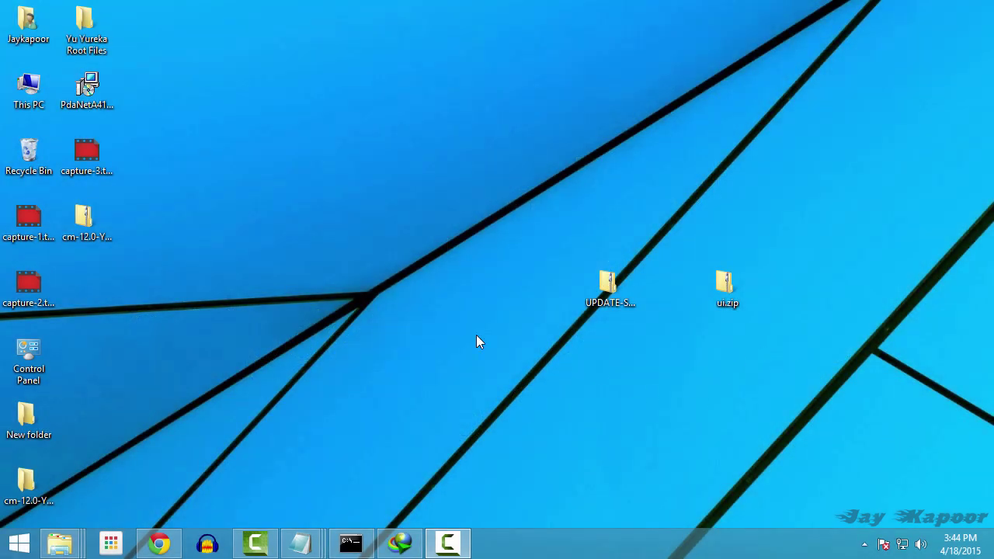
Copy ui.zip from the desktop.
right_click(386, 296)
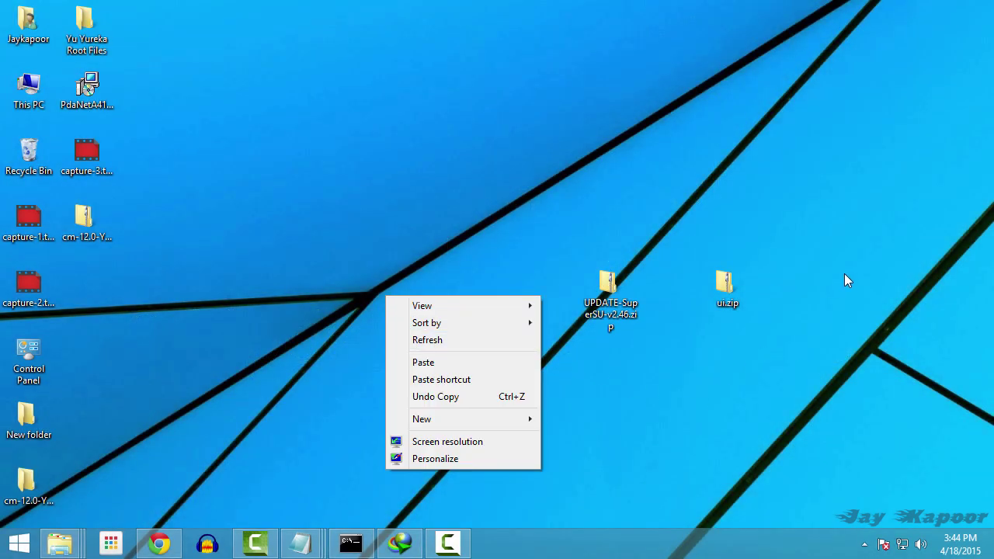
drag(726, 299, 358, 294)
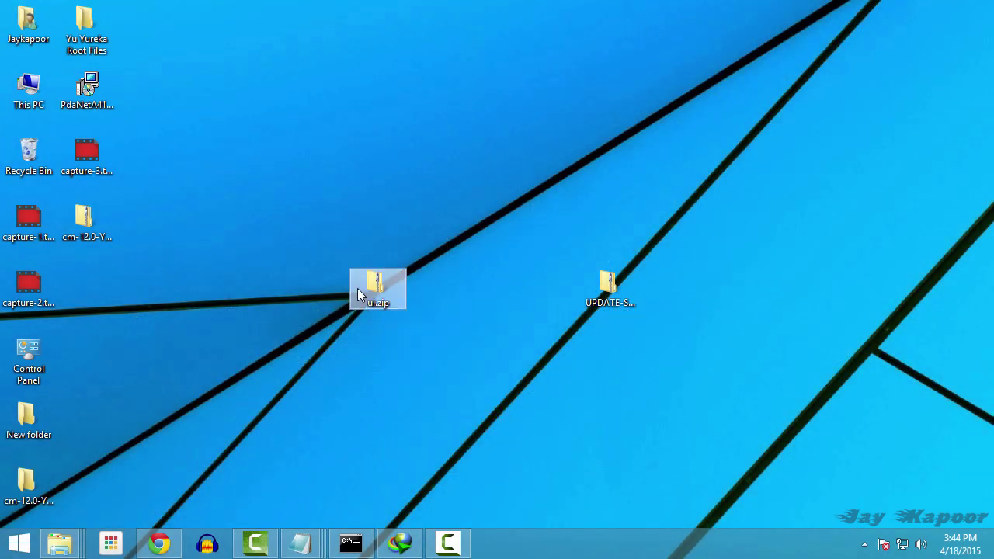
right_click(392, 300)
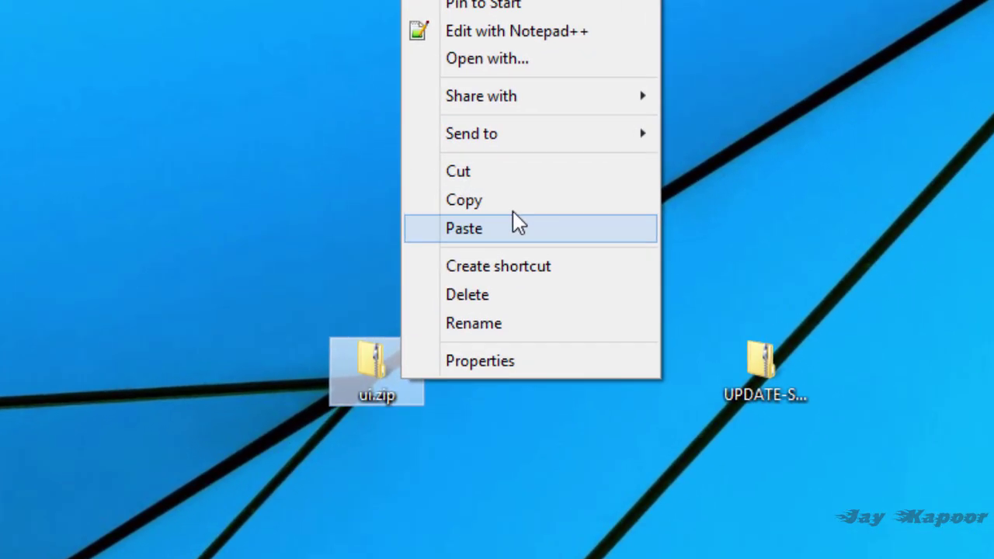
click(512, 200)
Open the AO5510 phone's Internal storage from This PC.
key(super+e)
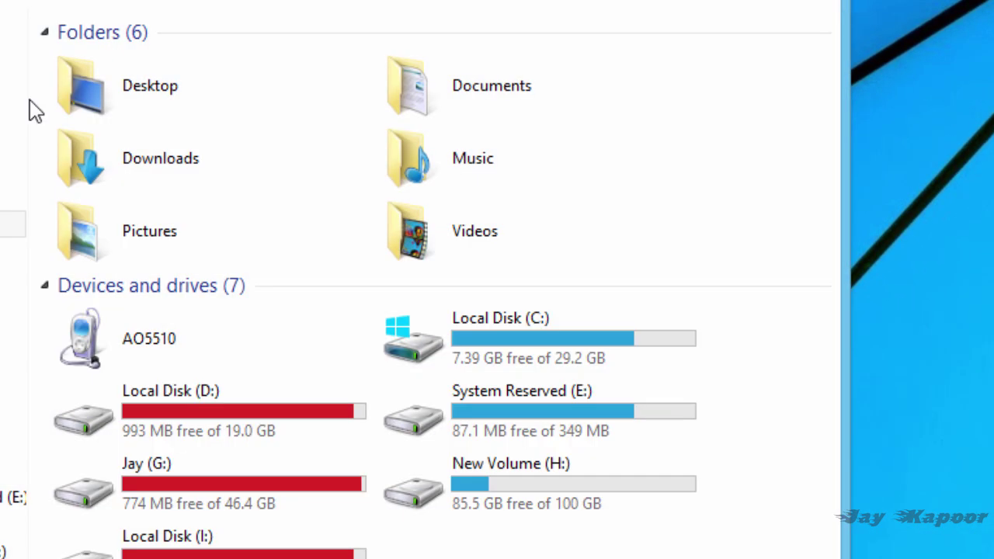
double_click(120, 330)
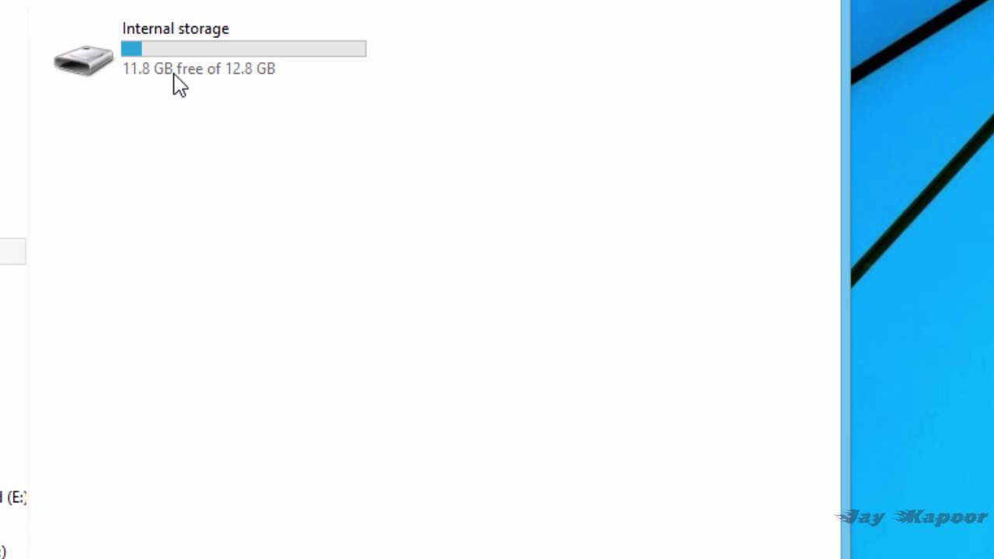
double_click(270, 55)
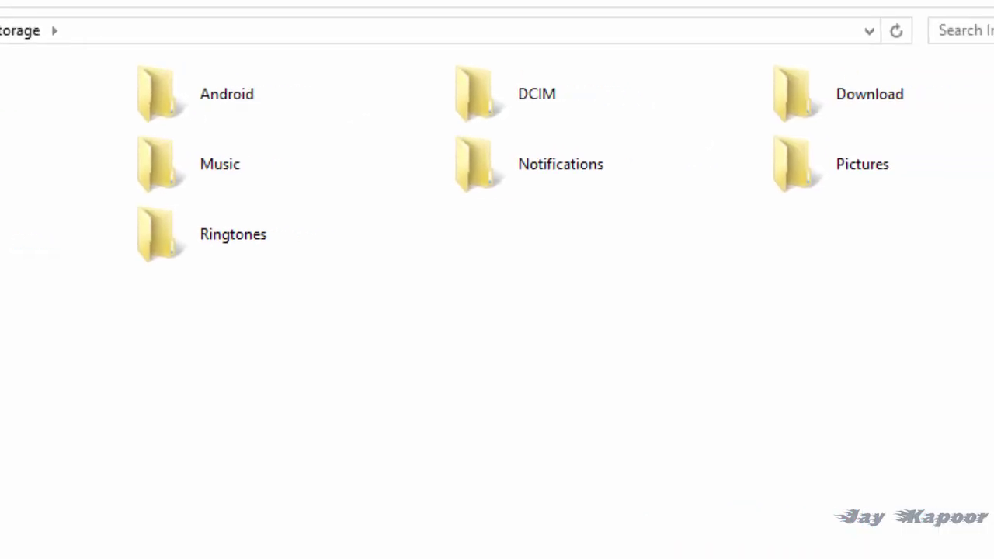
Create a TWRP folder in the phone's Internal storage and open it.
right_click(752, 105)
click(864, 326)
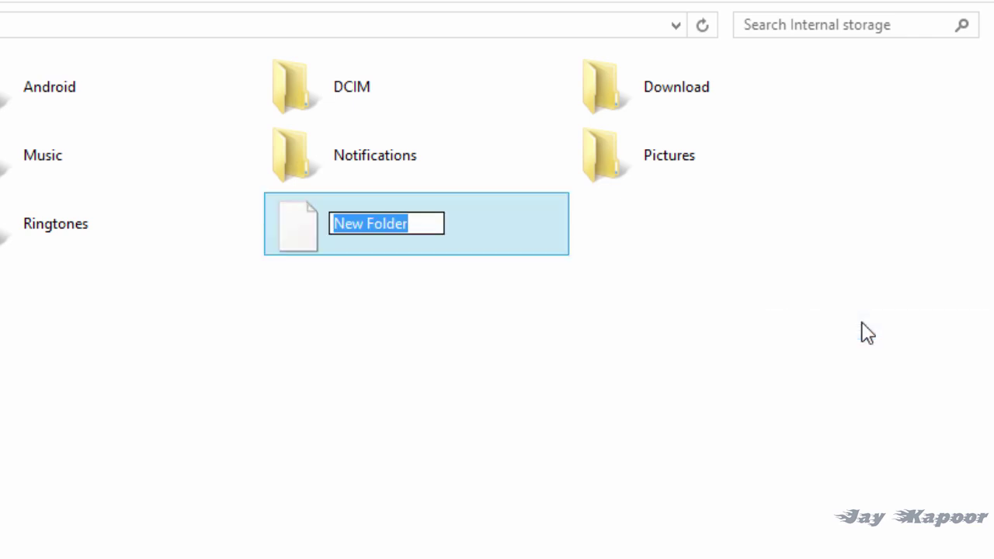
text(TWRP)
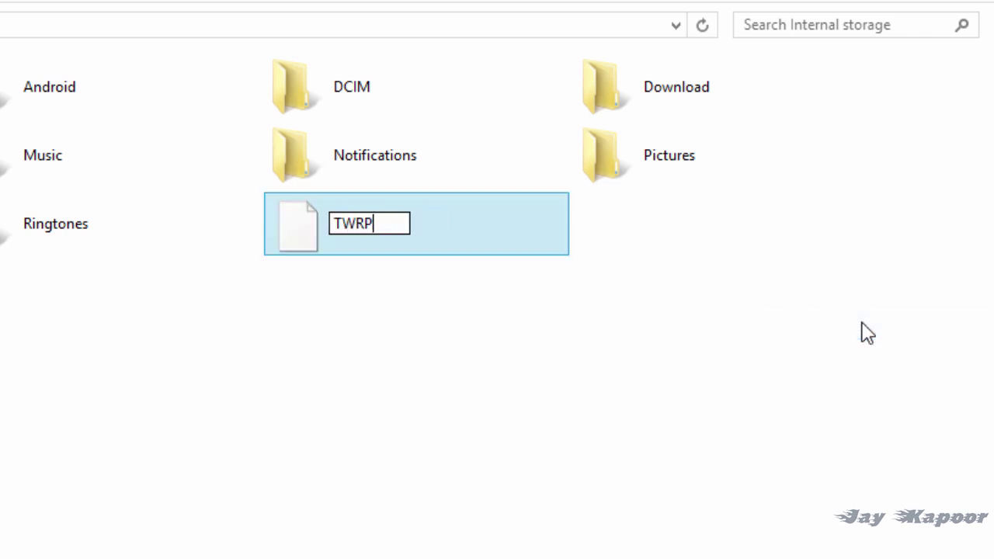
key(Return)
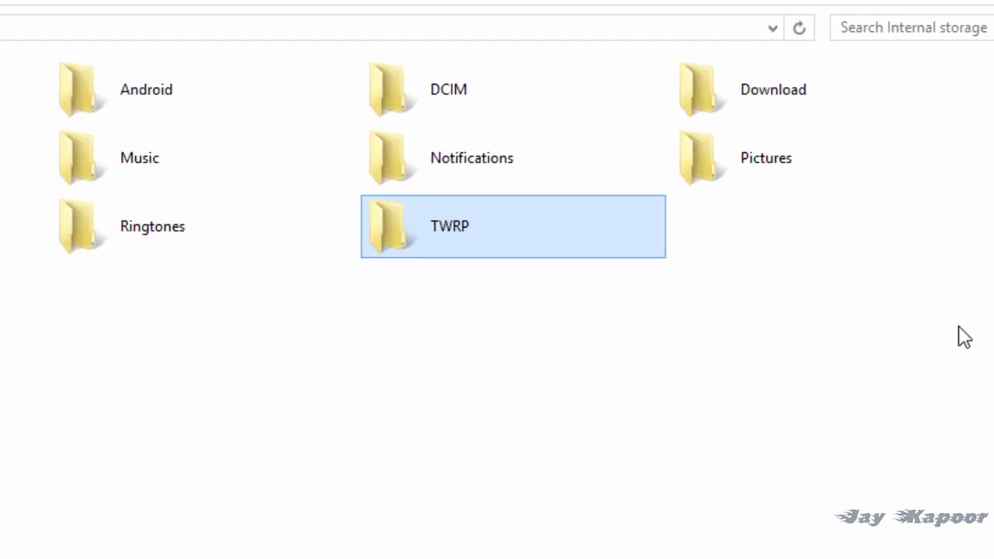
key(Return)
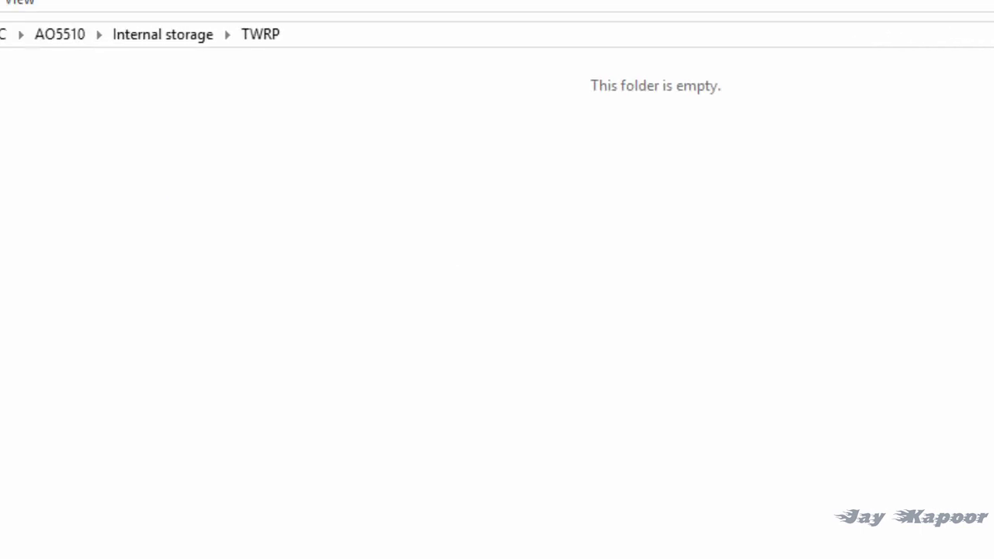
Create a theme folder inside TWRP and paste ui.zip into it.
right_click(863, 153)
click(935, 373)
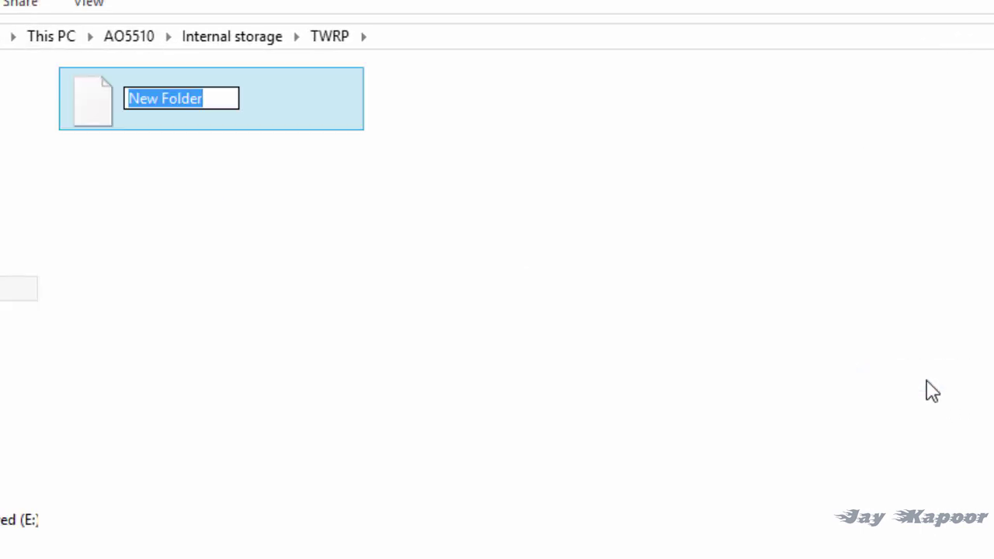
text(theme)
key(Return)
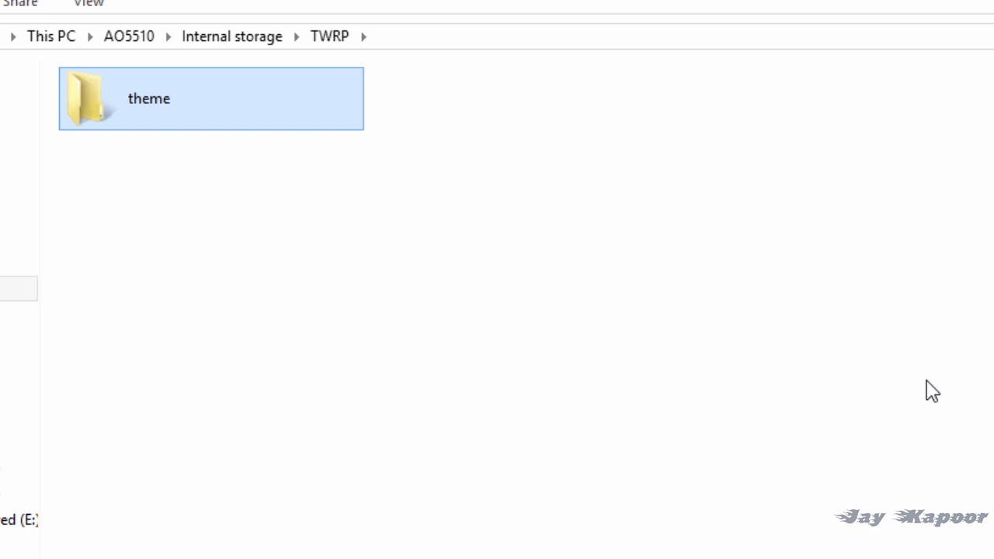
right_click(723, 214)
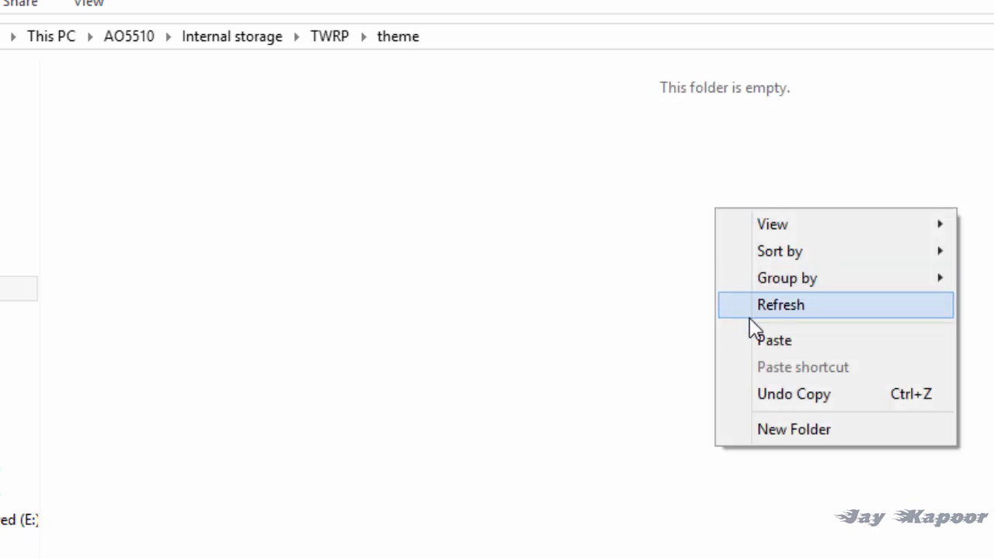
click(761, 341)
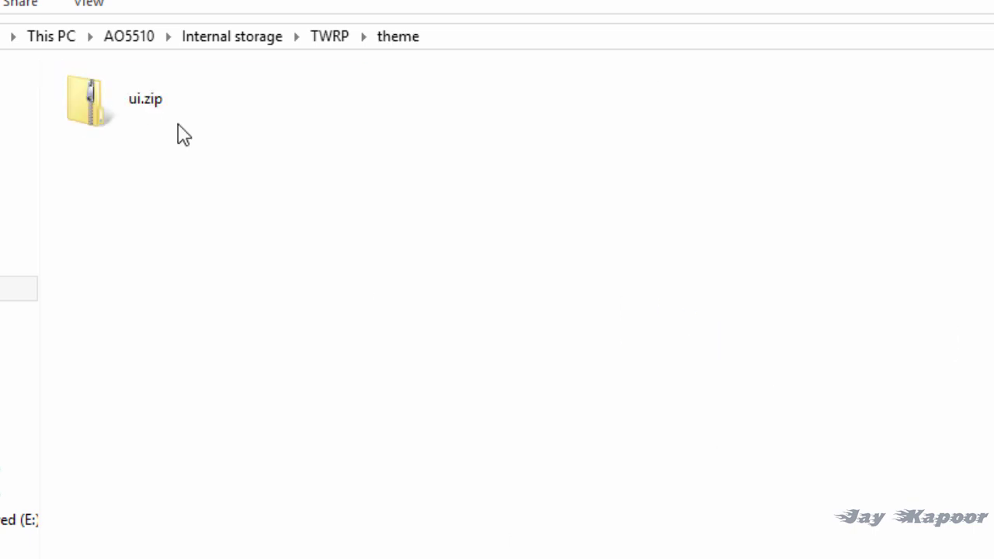
key(BackSpace)
key(BackSpace)
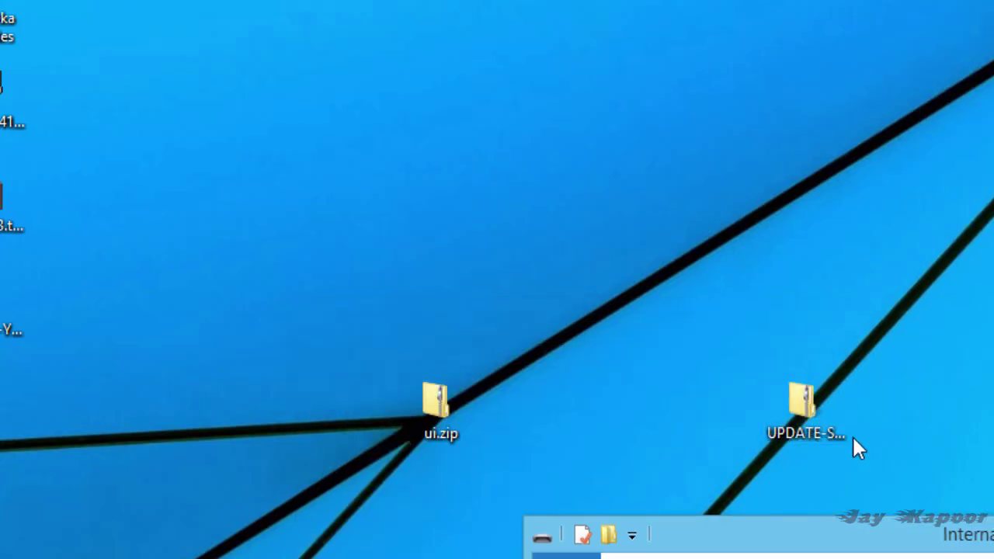
Paste UPDATE-SuperSU-v2.46.zip from the desktop into the phone's Internal storage root.
drag(853, 437, 869, 466)
right_click(876, 418)
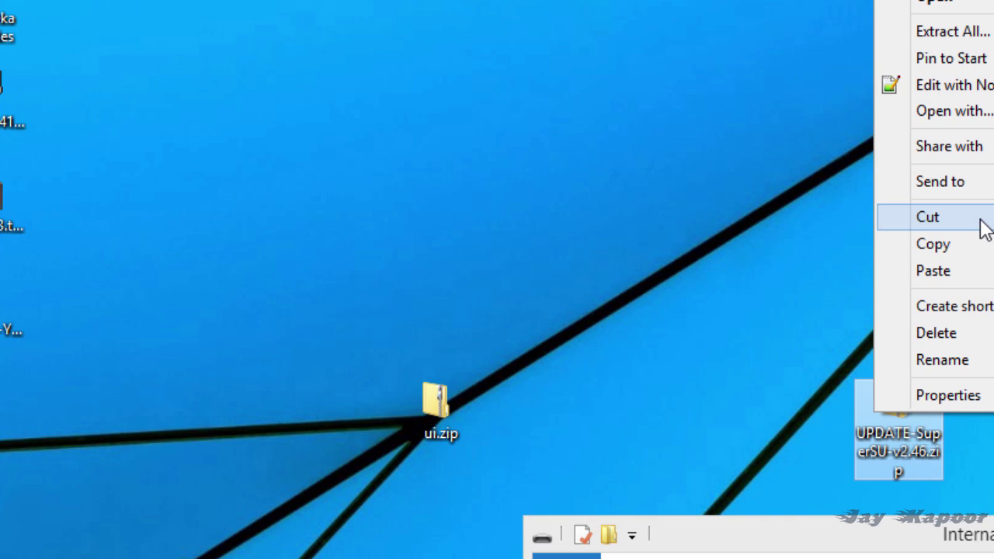
click(971, 245)
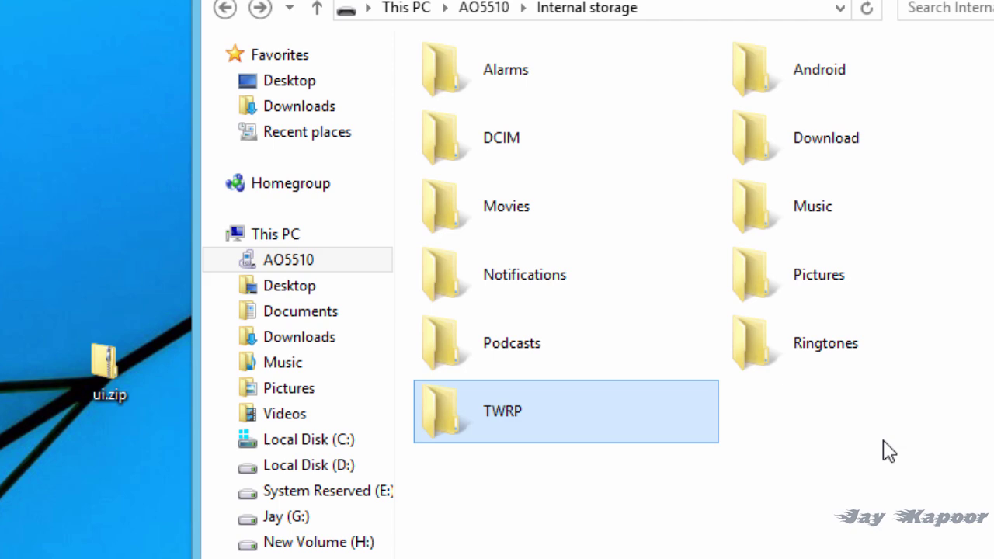
right_click(889, 452)
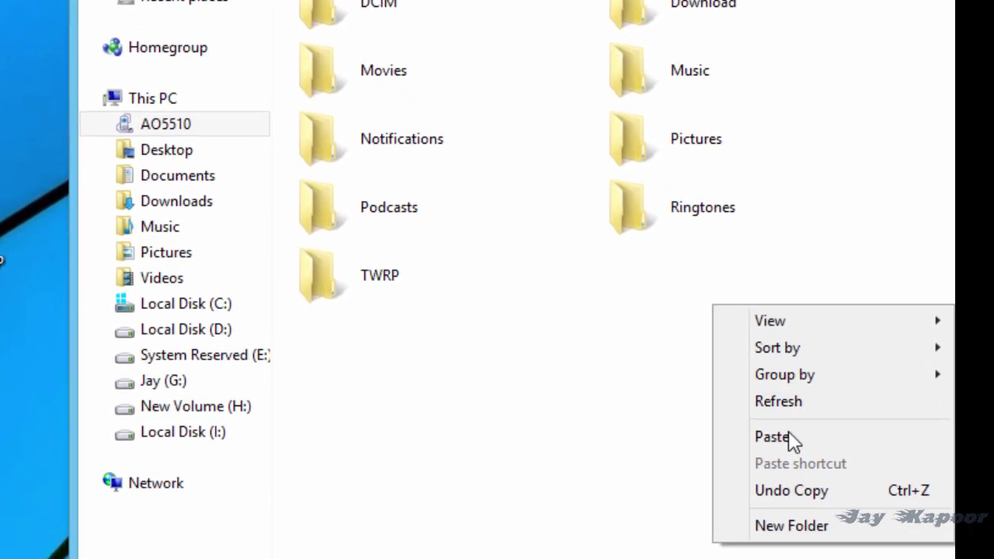
click(893, 557)
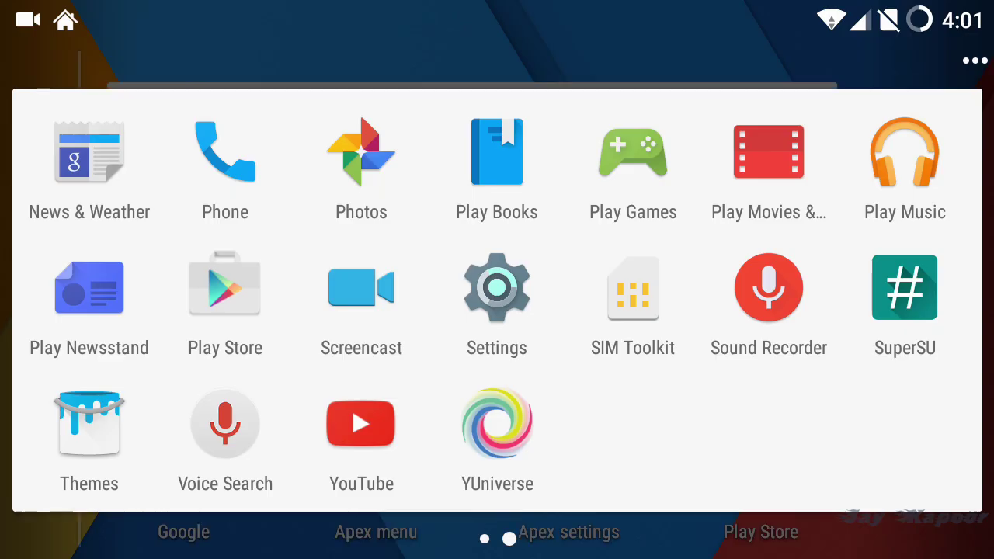
Open About phone in Settings and scroll down to Build number.
click(497, 287)
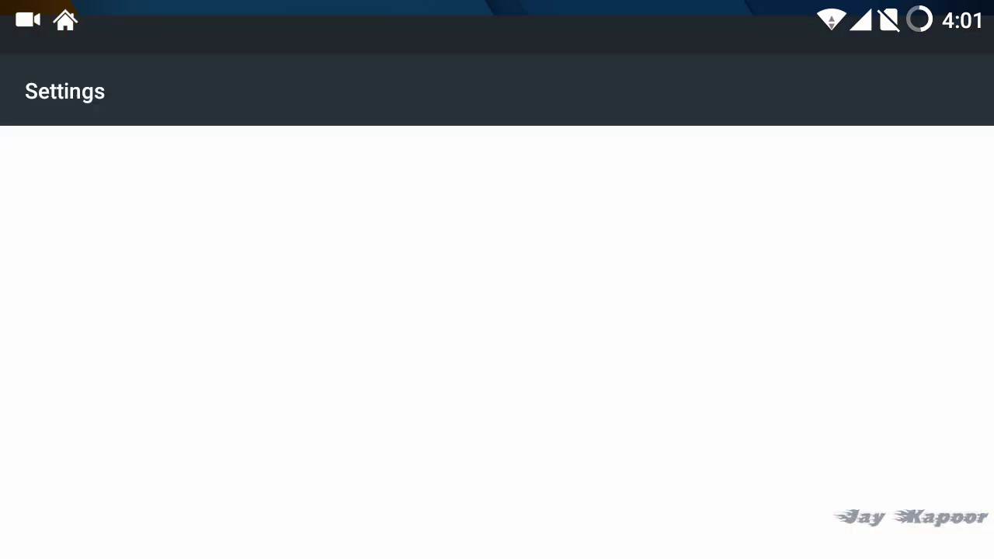
scroll(497, 310, down, 10)
click(288, 488)
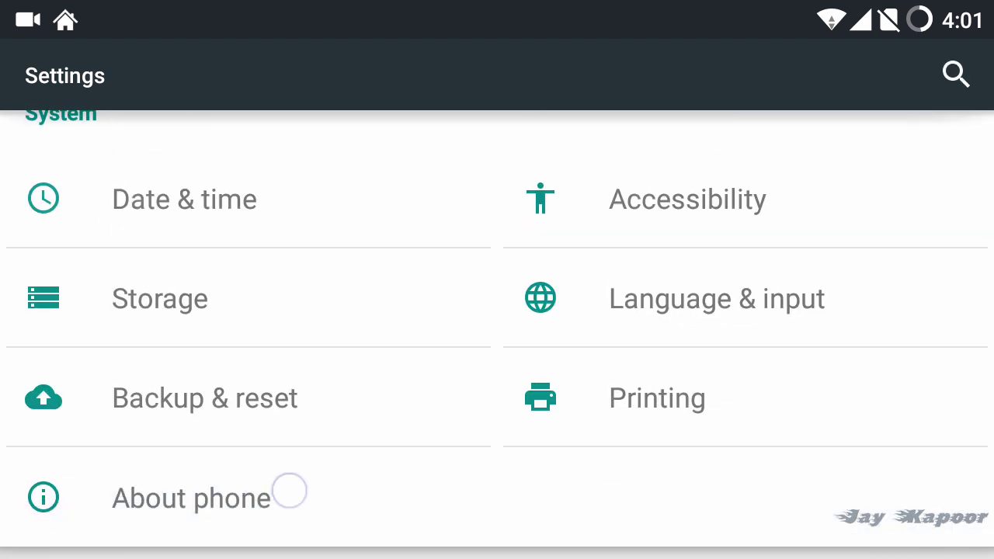
scroll(674, 223, down, 2)
scroll(673, 223, down, 5)
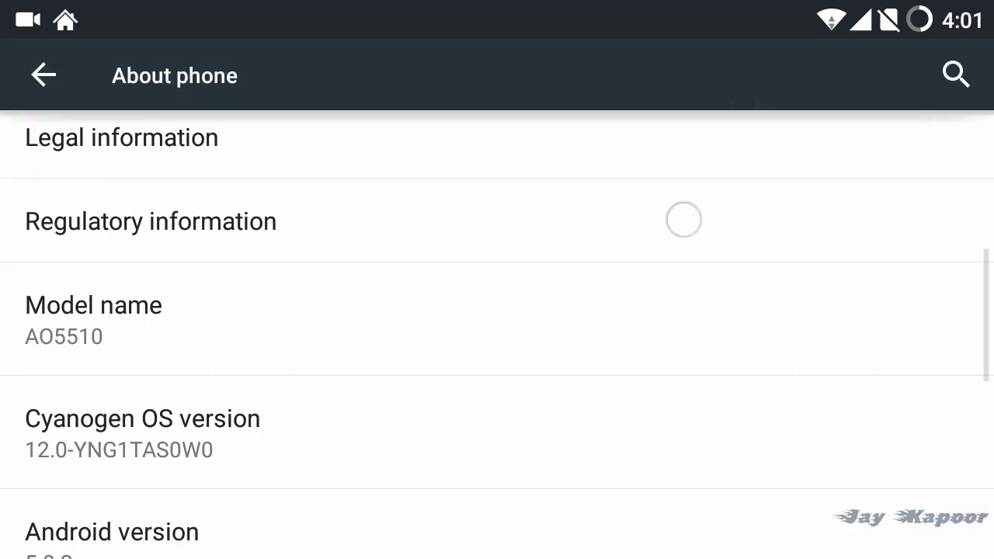
scroll(663, 352, down, 1)
scroll(663, 352, down, 7)
Tap Build number seven times to enable developer options.
triple_click(156, 389)
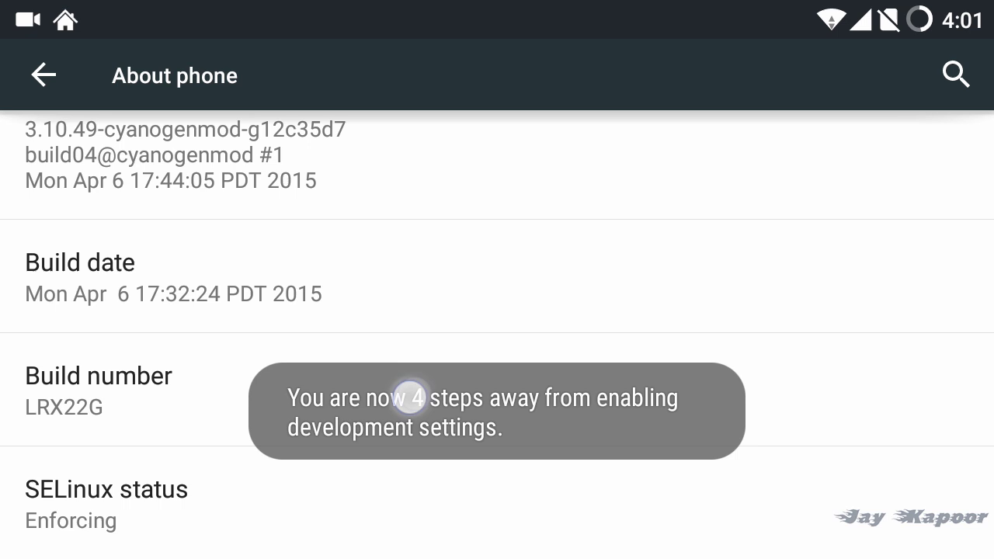
click(155, 388)
double_click(155, 389)
click(156, 389)
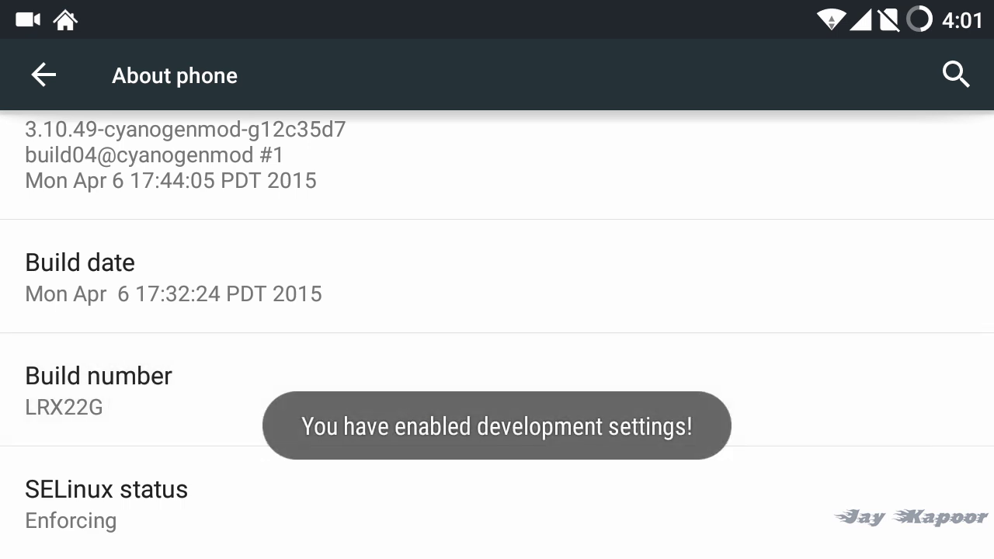
key(Escape)
scroll(642, 266, down, 2)
Turn on Advanced reboot in Developer options.
click(311, 481)
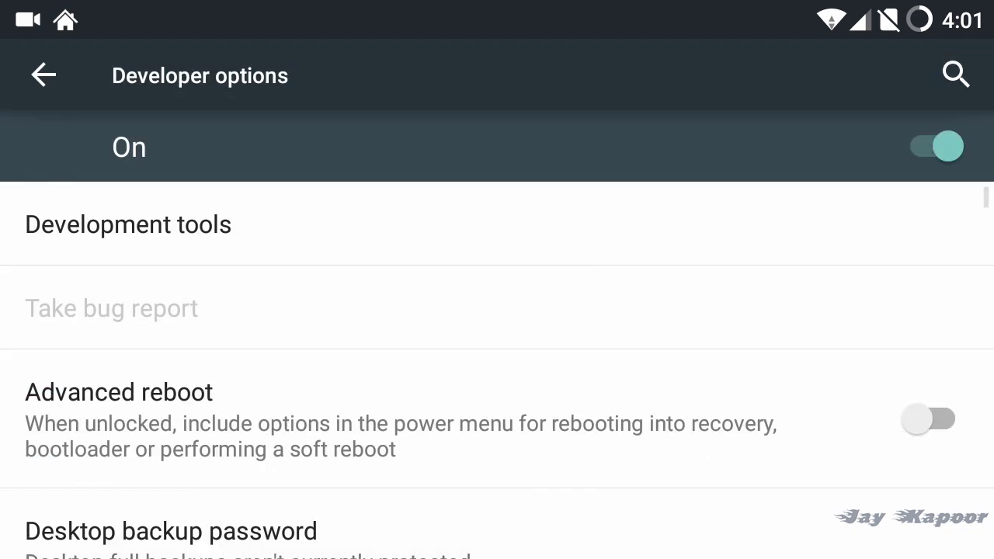
scroll(827, 334, down, 3)
click(940, 288)
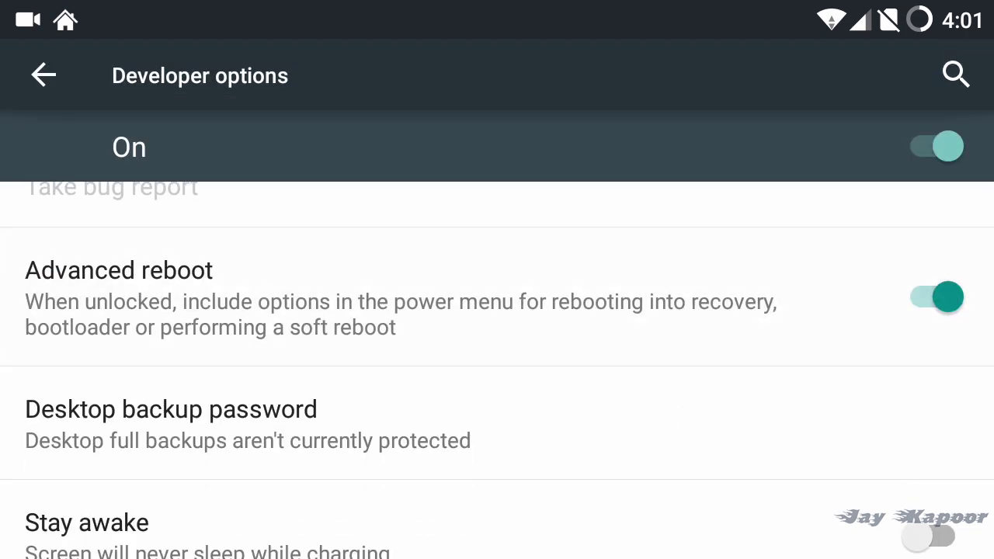
Turn off Update Cyanogen recovery and confirm.
scroll(896, 304, down, 4)
scroll(845, 384, down, 2)
scroll(913, 268, down, 3)
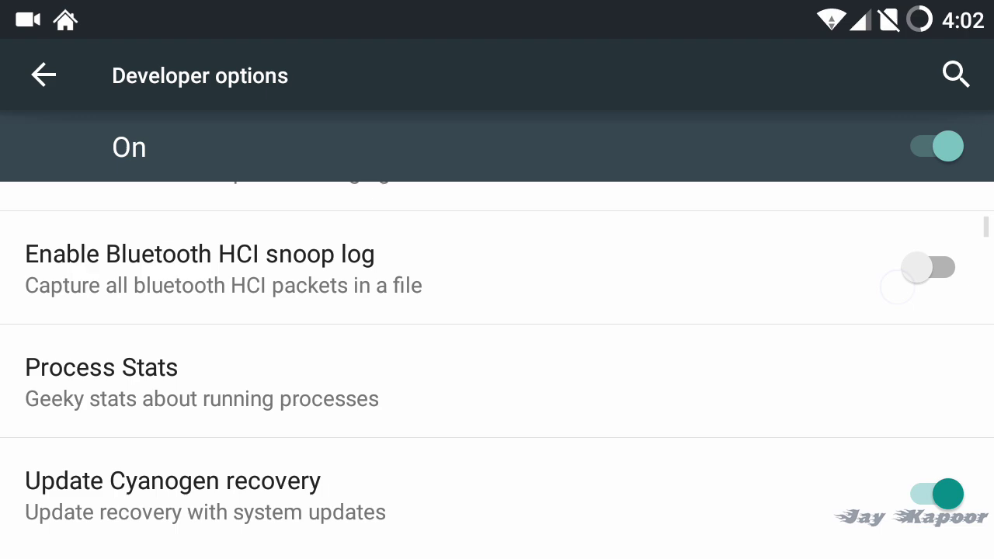
scroll(884, 299, down, 3)
click(944, 357)
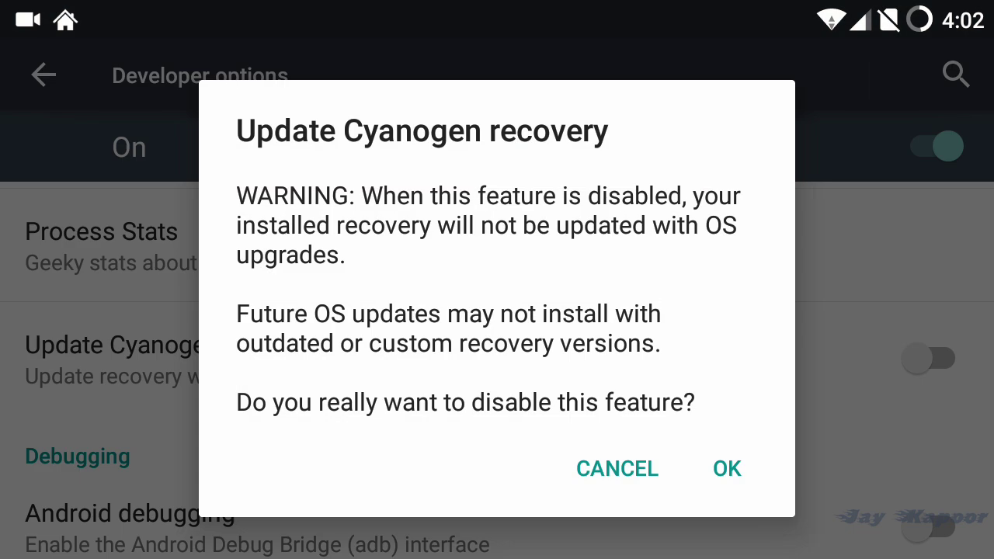
click(730, 460)
Turn on Android debugging and allow USB debugging.
scroll(810, 464, down, 4)
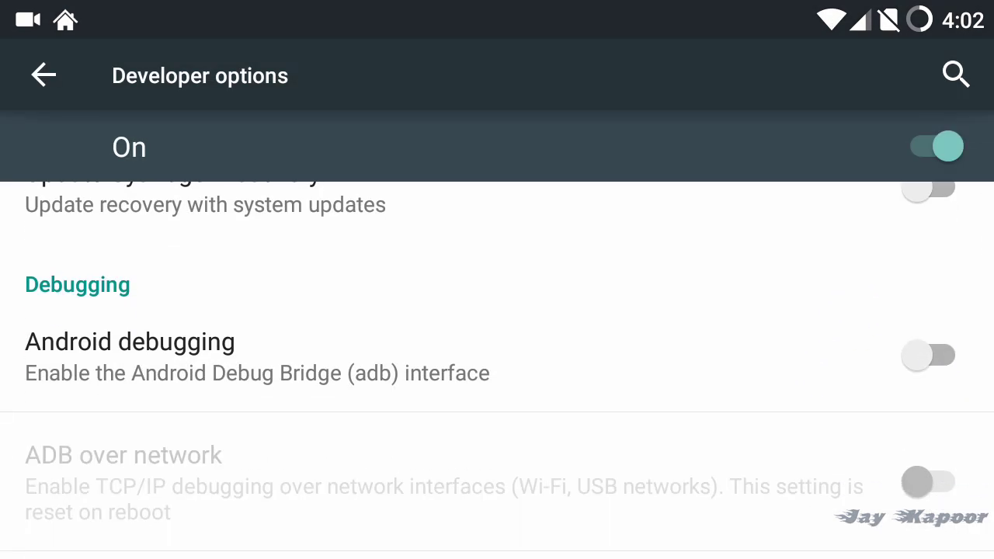
click(941, 359)
click(763, 420)
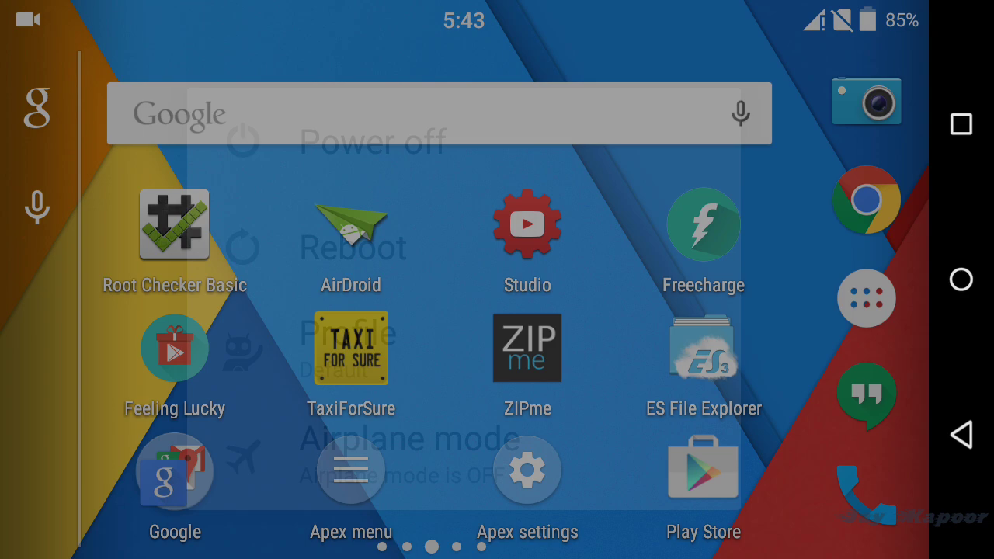
Reboot the phone into Bootloader from the power menu's Reboot options.
click(248, 397)
click(707, 484)
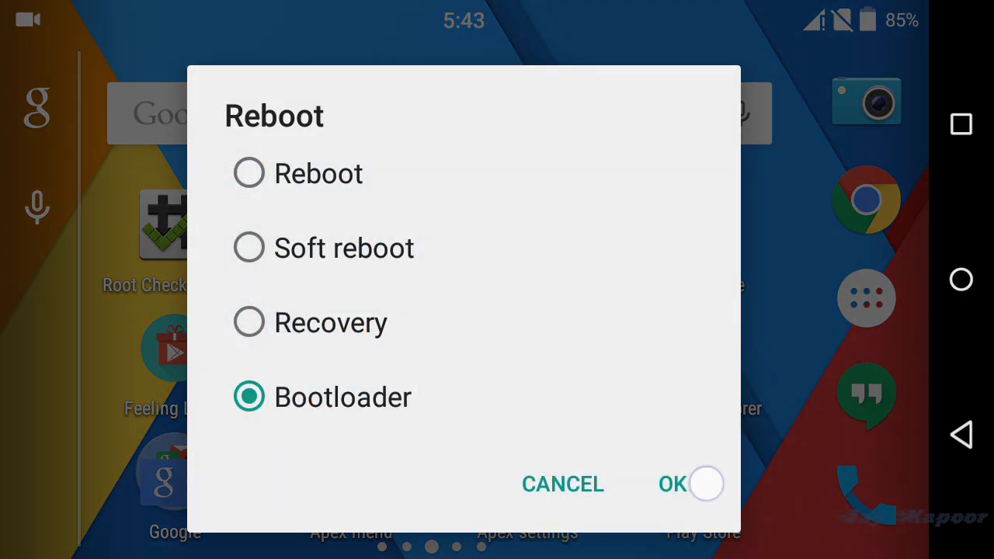
click(774, 271)
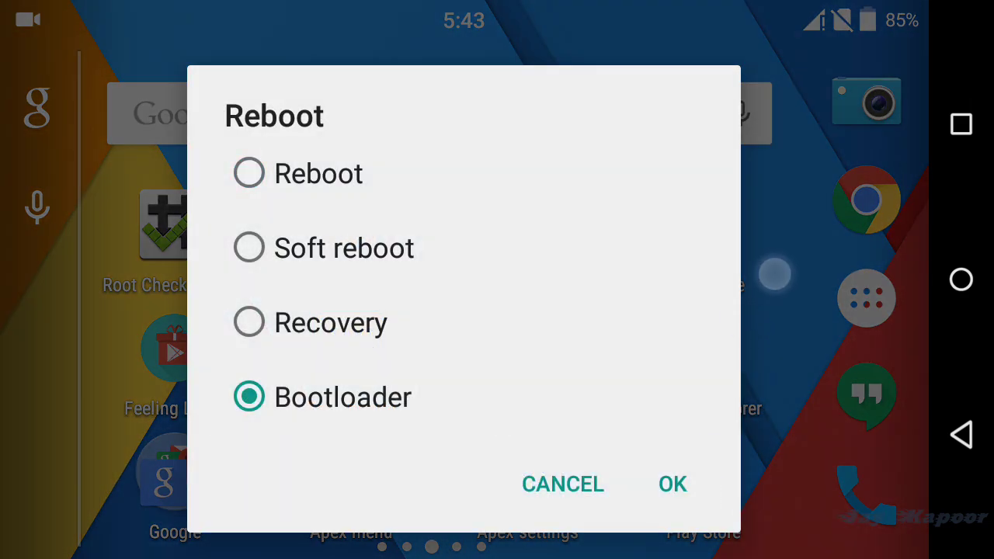
drag(600, 7, 600, 233)
Run adb-setup-1.4.2.exe, allowing the unverified installer, and maximize its window.
drag(384, 179, 384, 267)
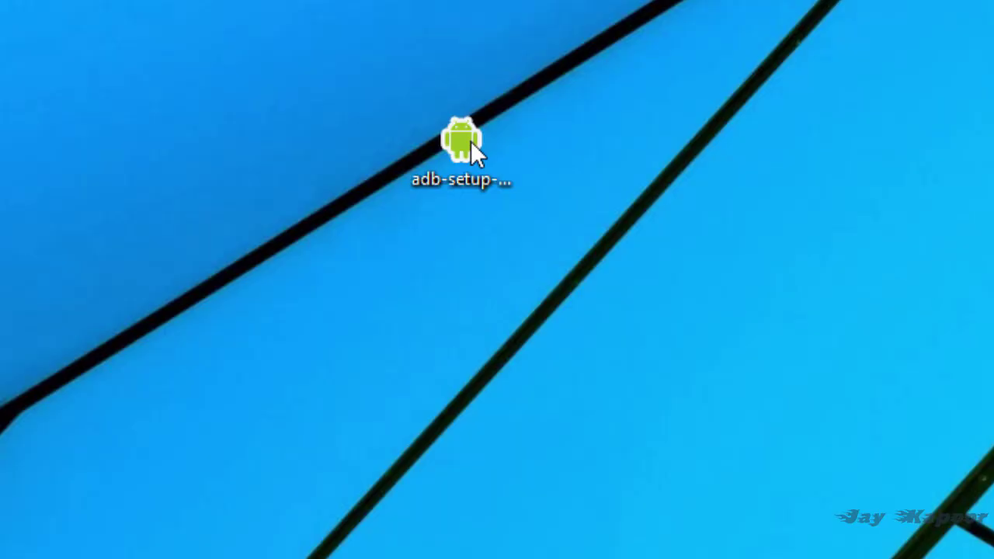
double_click(470, 141)
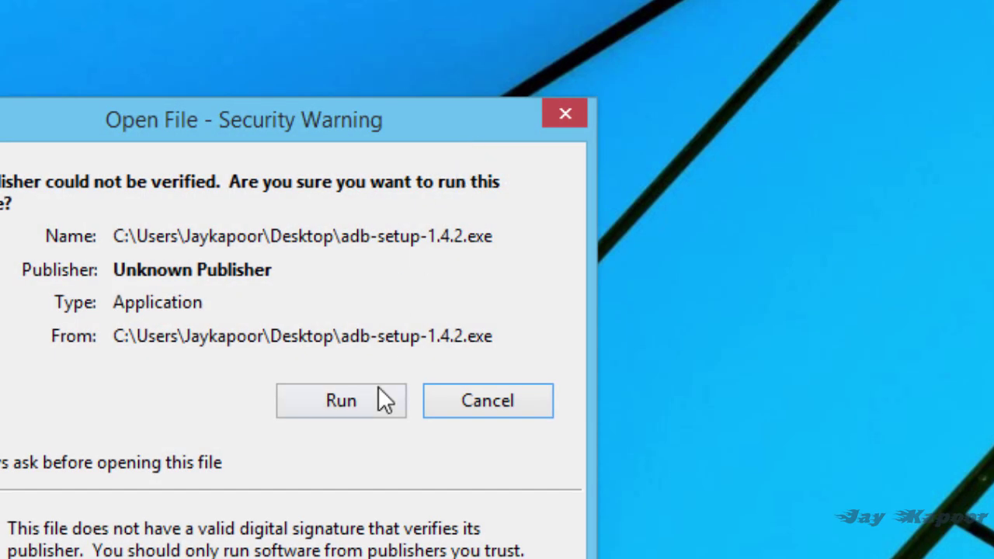
click(382, 400)
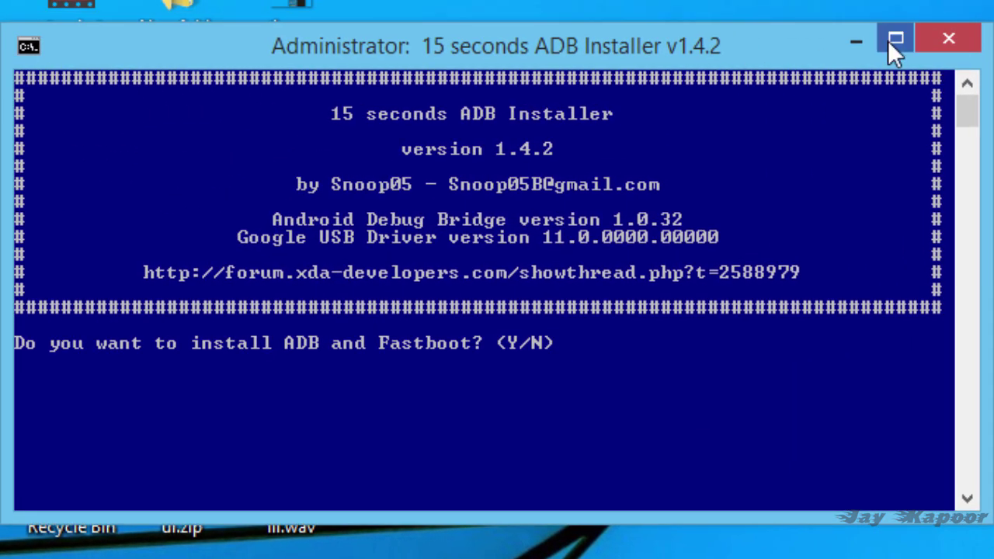
click(891, 39)
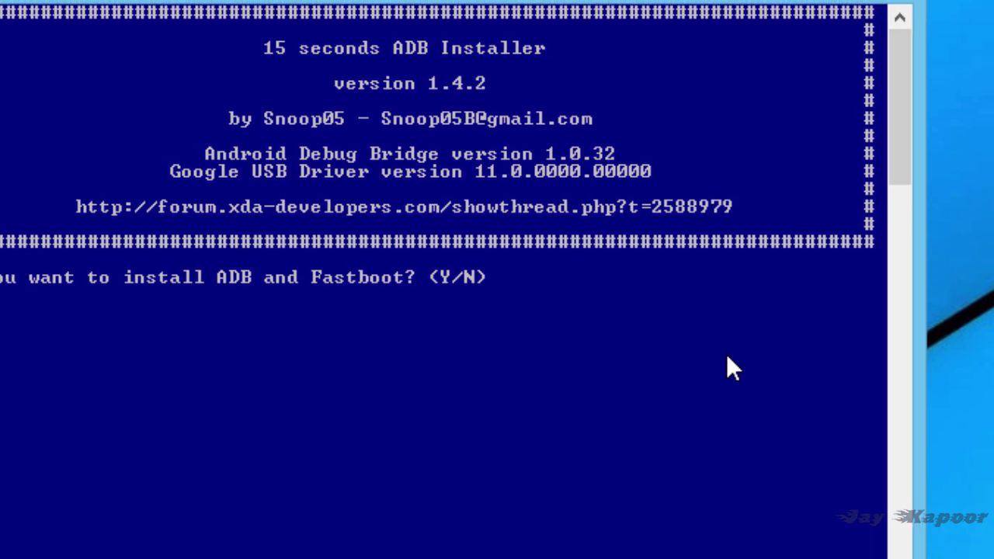
Answer Y to install ADB and Fastboot, system-wide.
text(y)
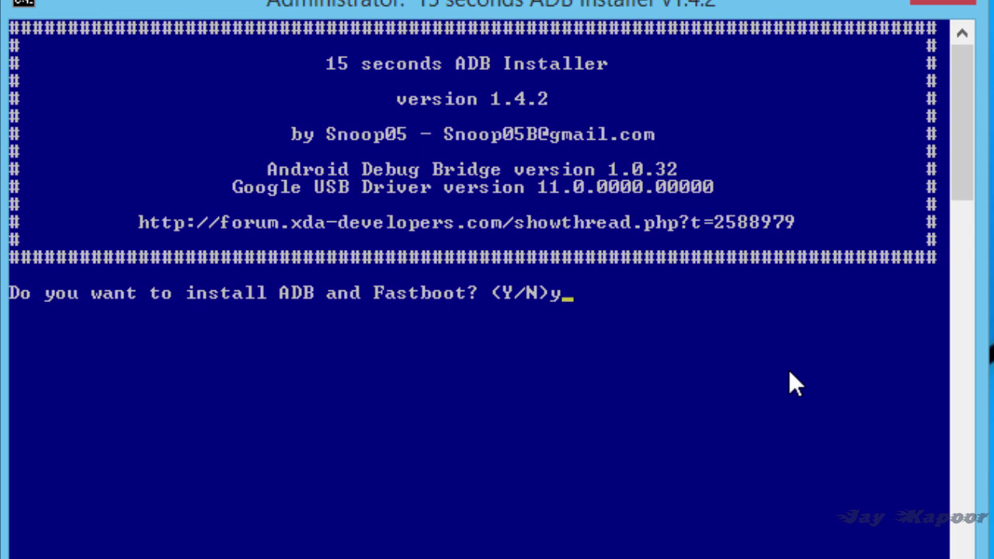
key(Return)
text(y)
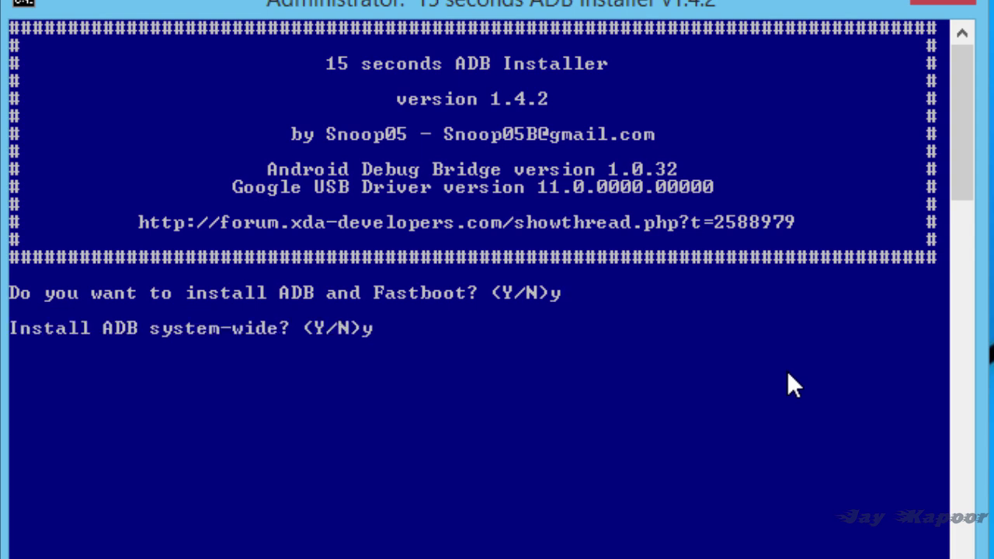
key(Return)
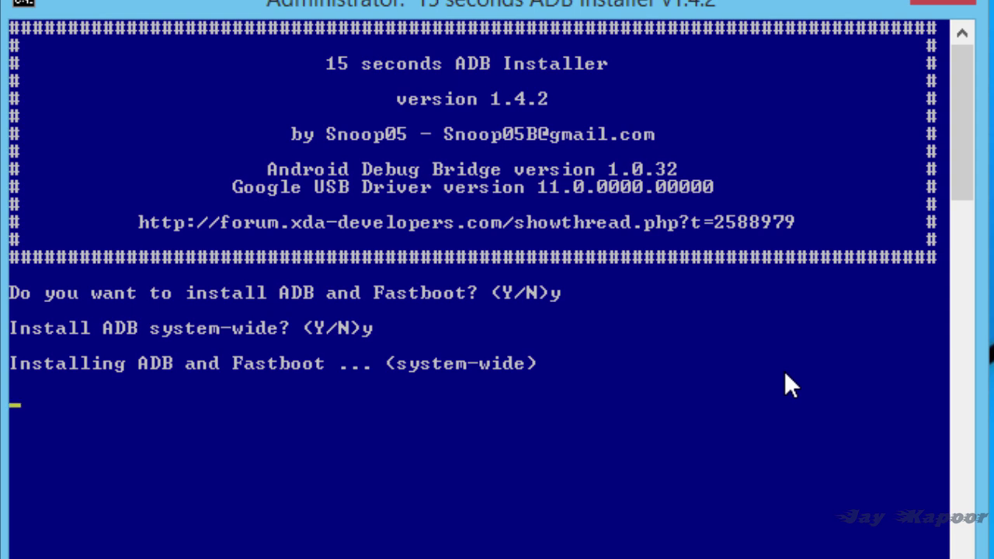
Answer Y to install the Google USB device drivers and finish the driver wizard.
text(y)
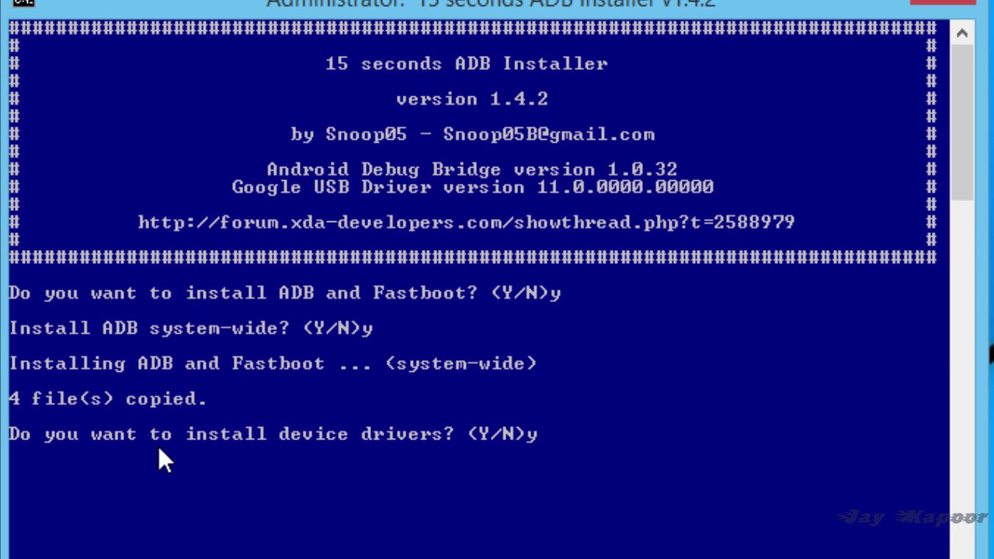
key(Return)
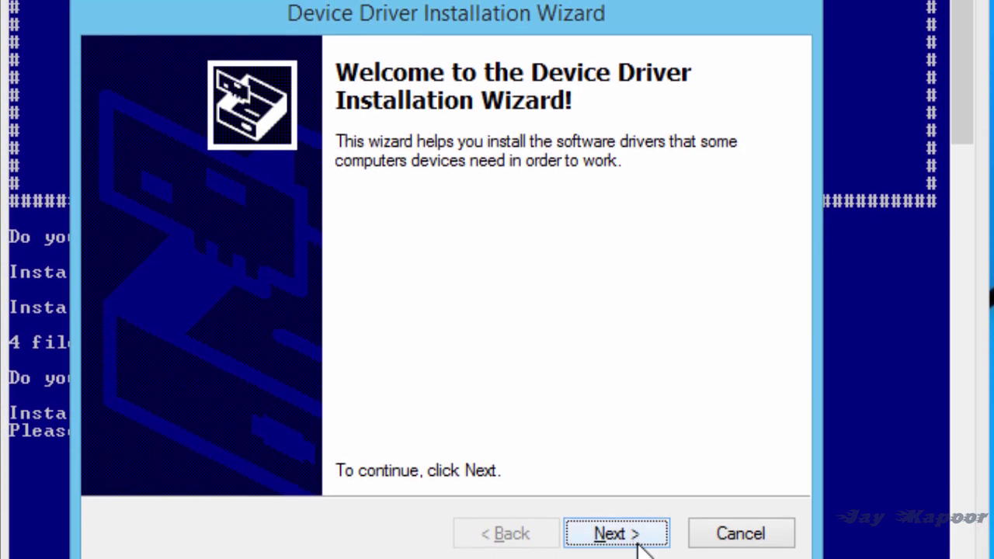
click(637, 542)
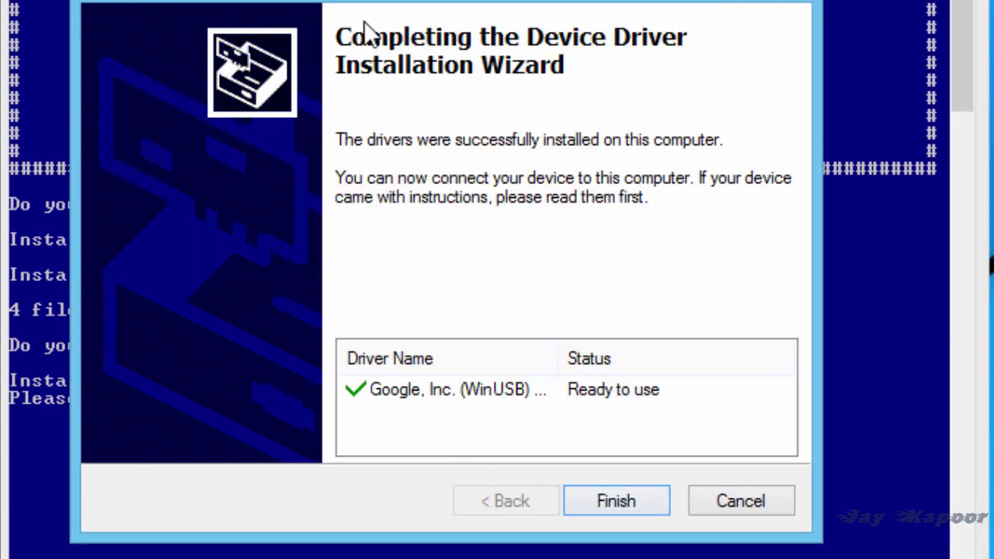
click(615, 500)
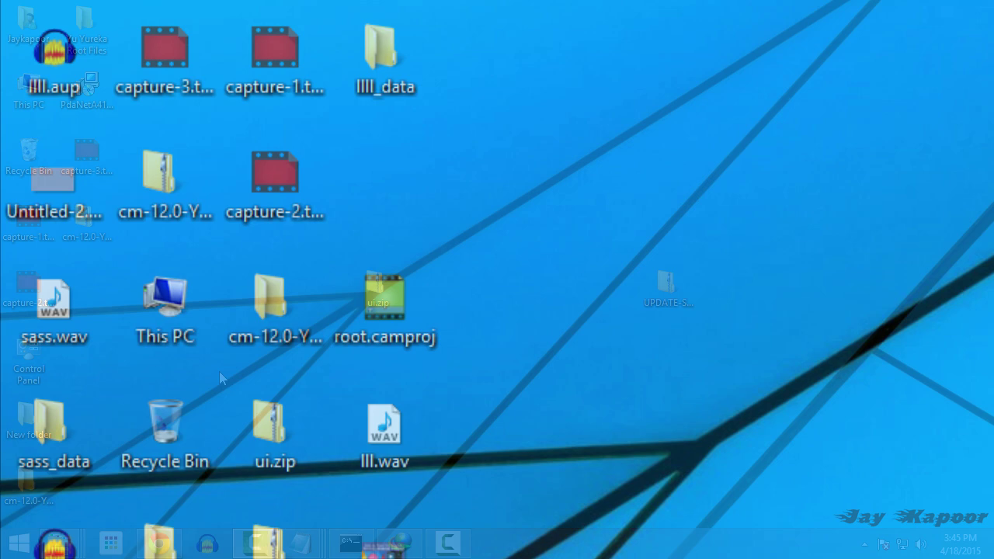
Open the Yu Yureka Root Files folder and a command window at its path.
mouse_move(93, 35)
mouse_down()
mouse_move(468, 197)
mouse_move(493, 233)
mouse_up()
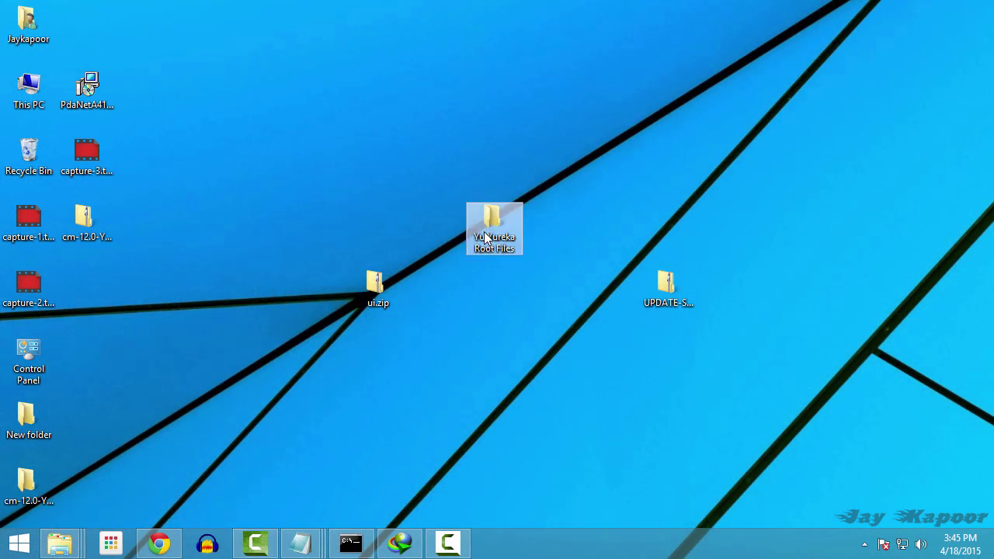
double_click(496, 237)
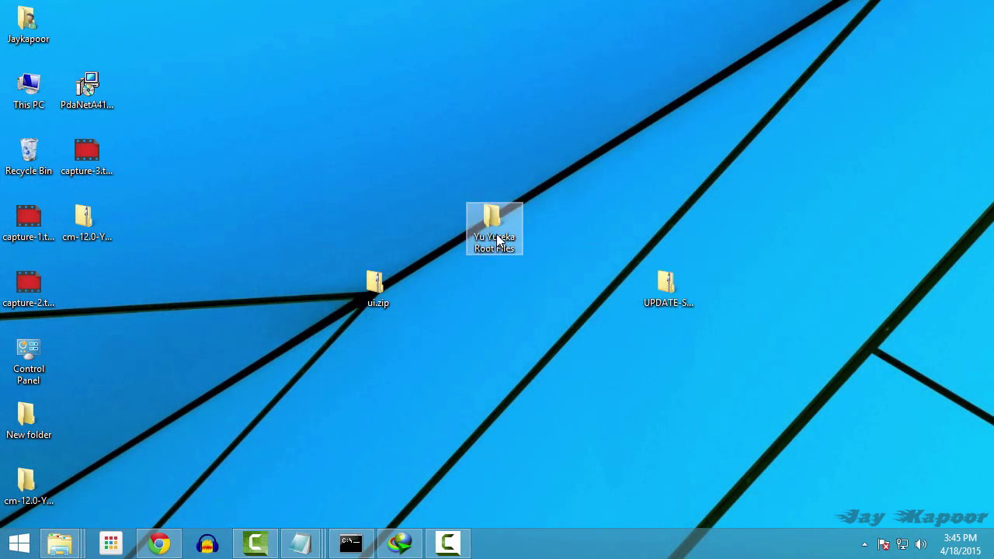
double_click(774, 126)
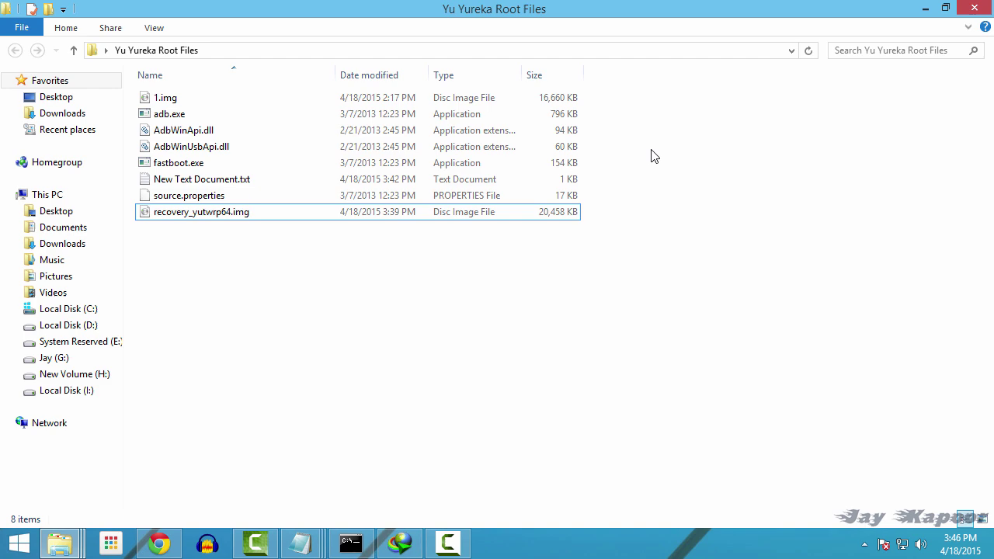
shift+right_click(700, 244)
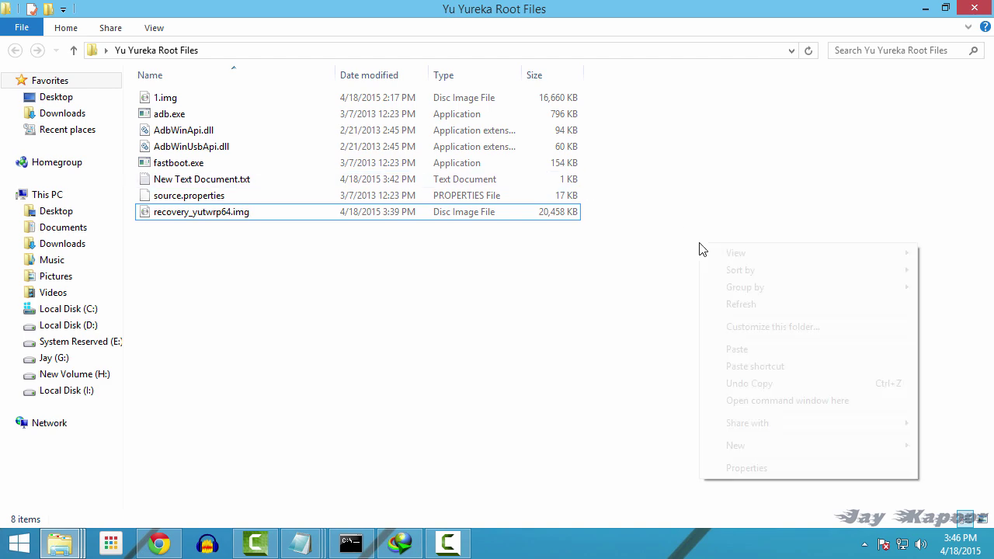
click(745, 401)
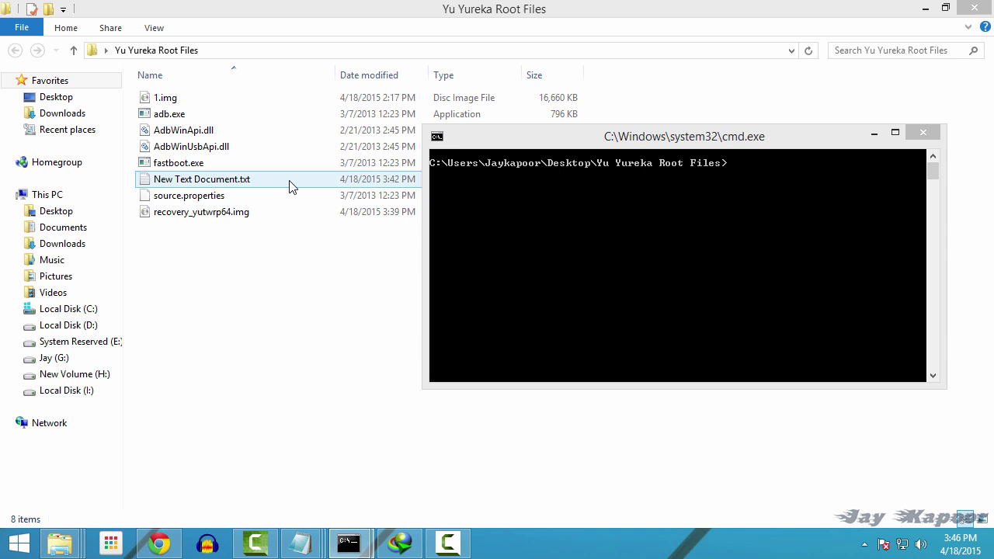
Open the fastboot commands text file alongside the command window.
double_click(285, 179)
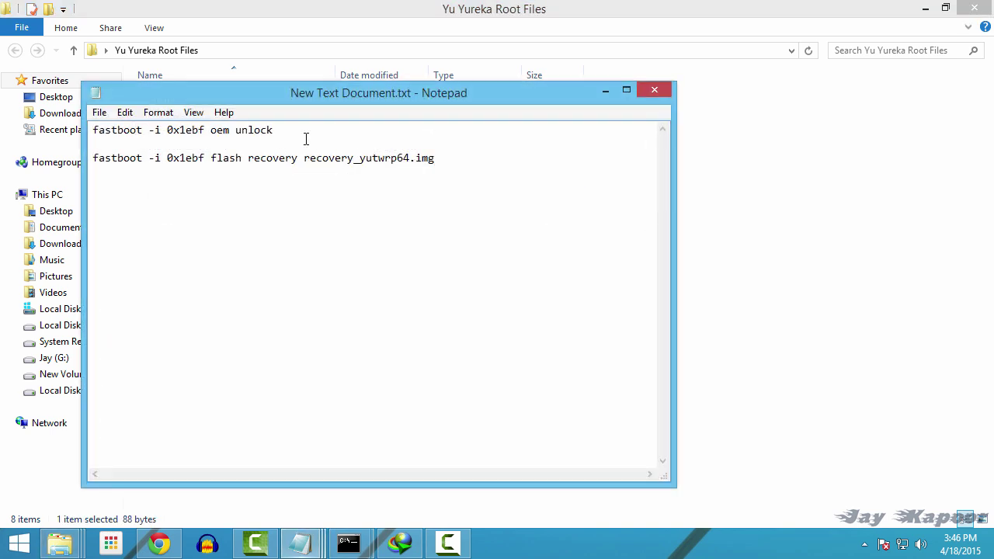
drag(436, 160, 86, 160)
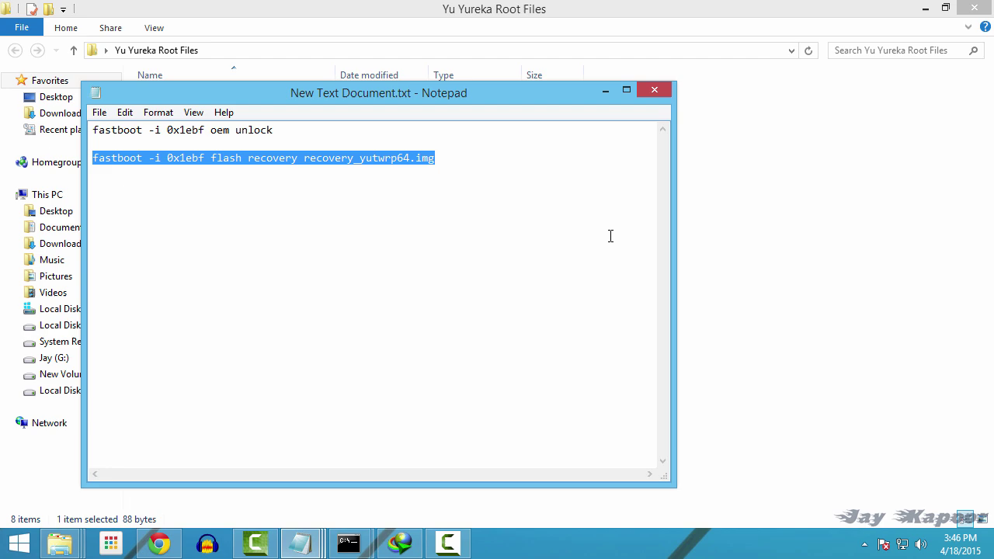
click(349, 543)
click(378, 452)
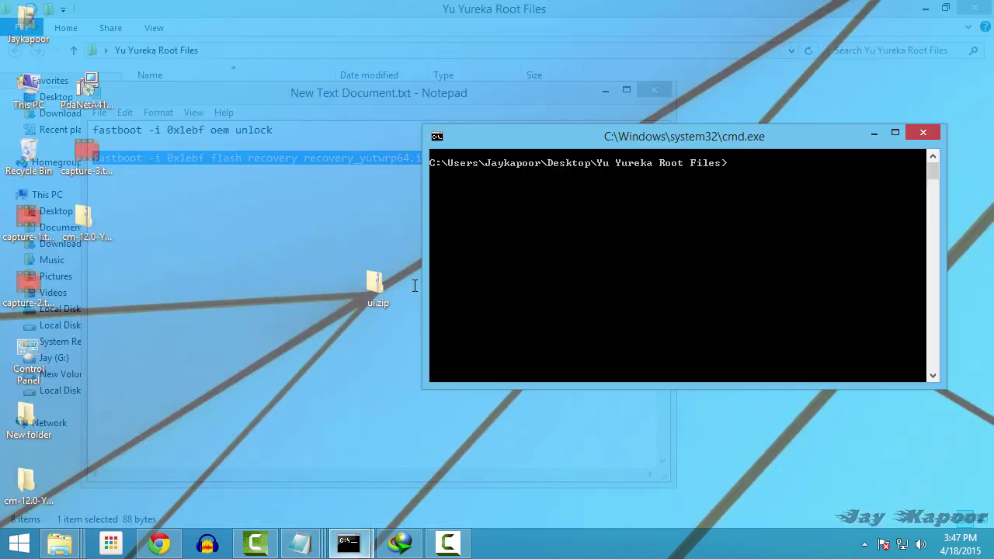
right_click(603, 248)
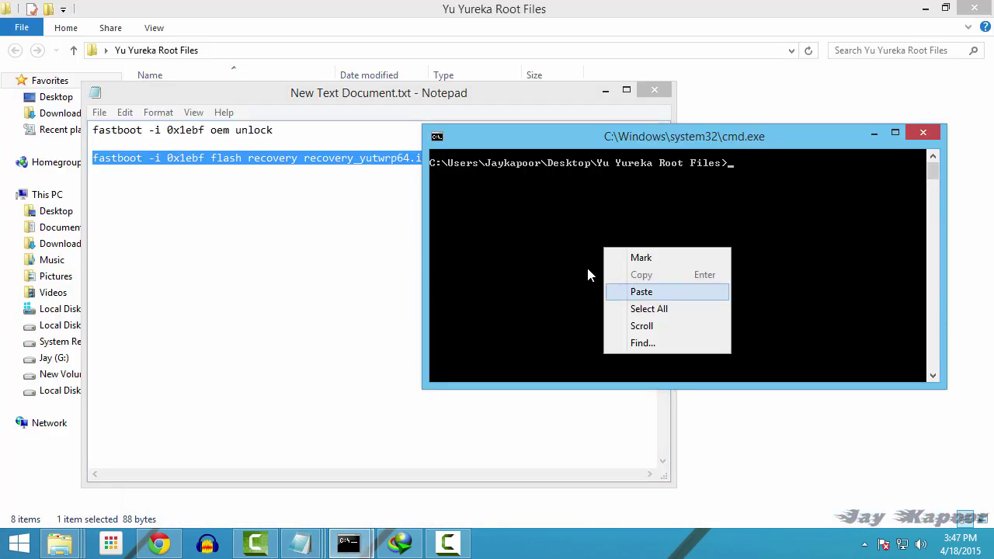
Paste and run the fastboot oem unlock command to unlock the bootloader.
drag(275, 132, 88, 129)
key(super+c)
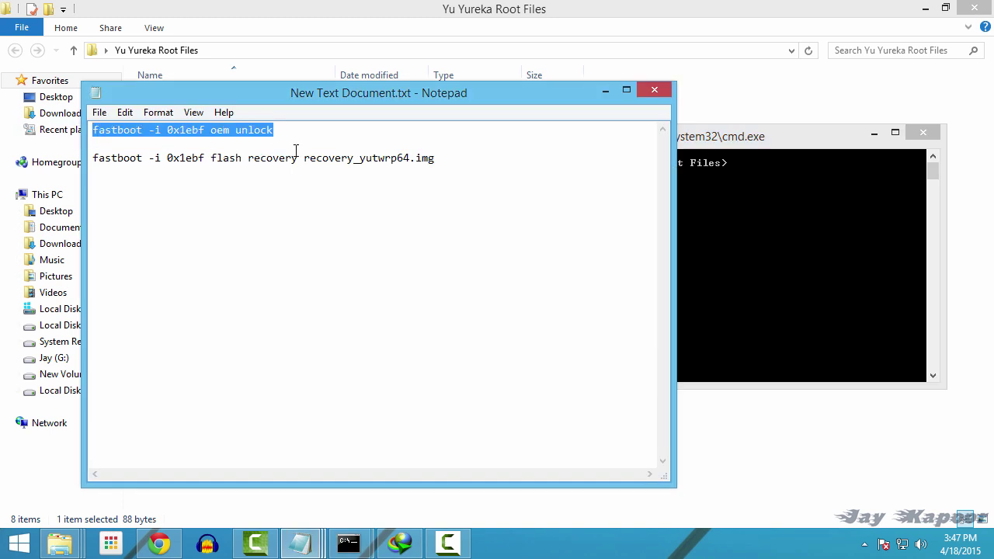
right_click(702, 215)
click(719, 259)
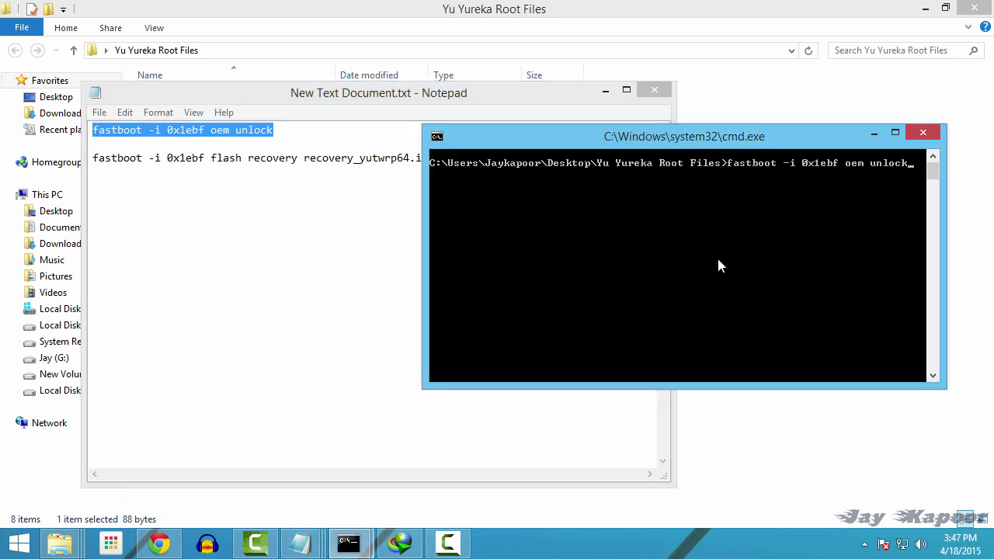
key(Return)
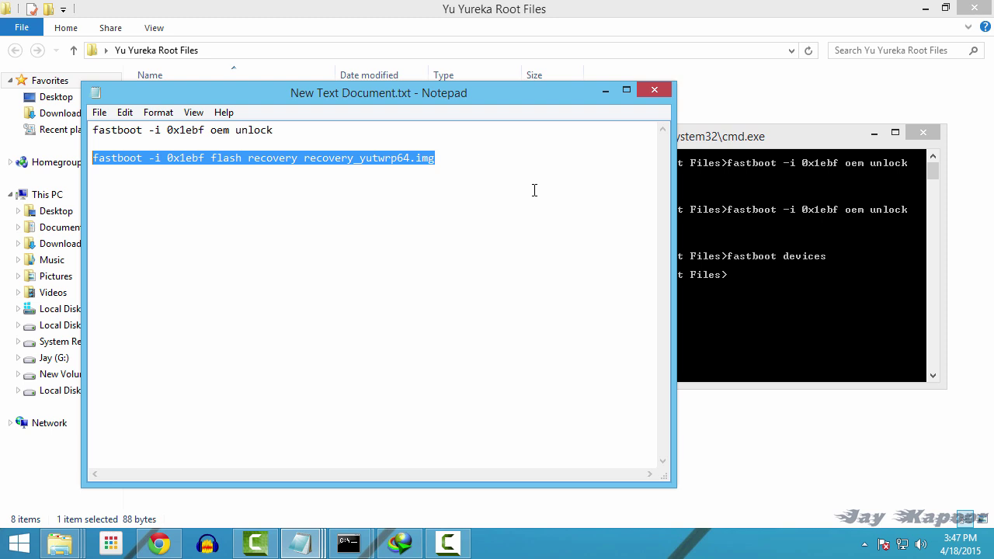
Paste and run the fastboot command flashing recovery_yutwrp64.img as recovery.
right_click(779, 285)
click(797, 322)
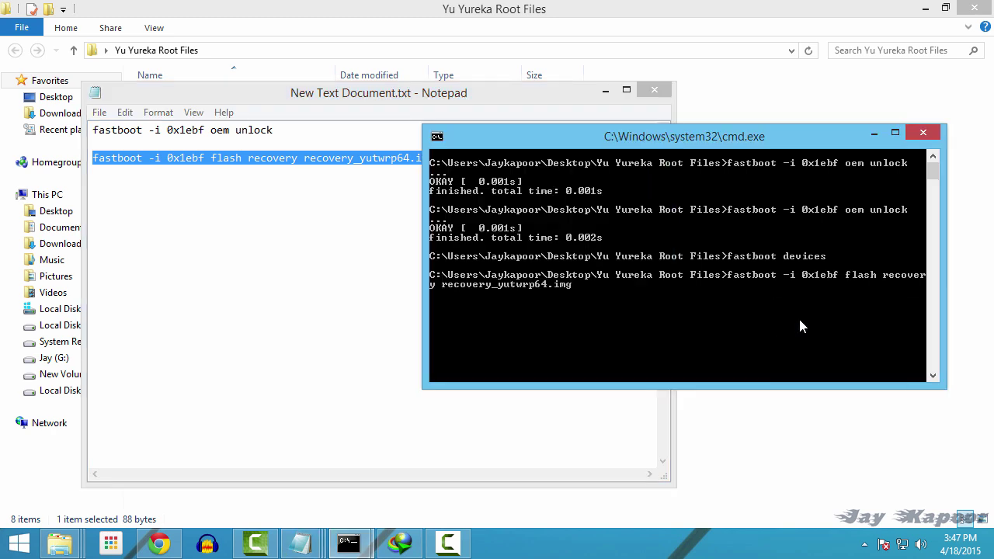
key(Return)
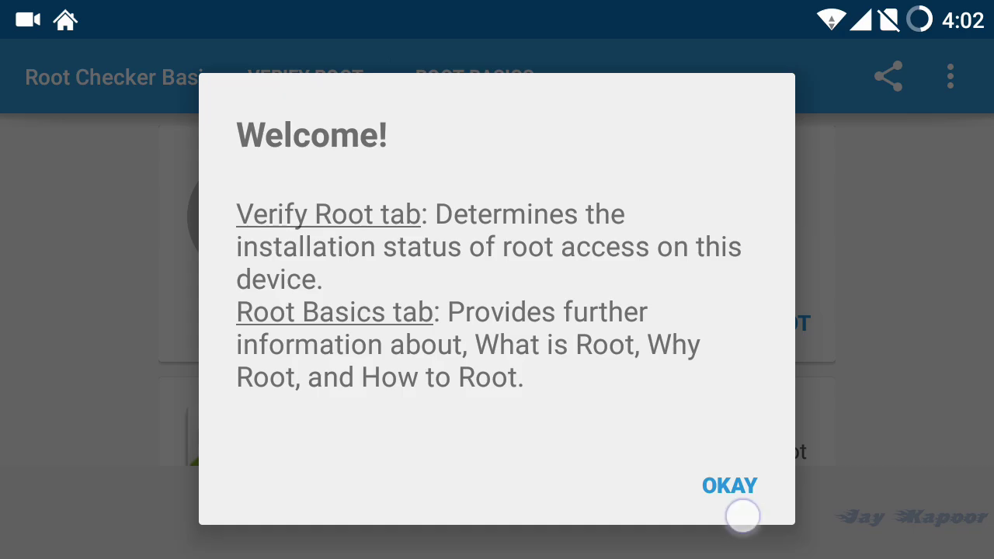
Run Root Checker Basic's root verification and grant it superuser access when prompted.
click(729, 486)
click(760, 322)
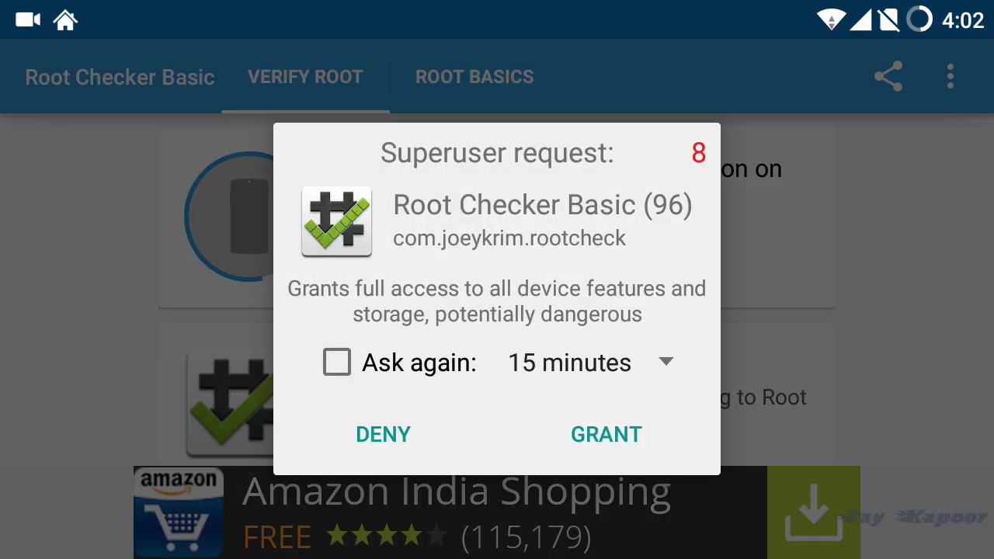
click(621, 433)
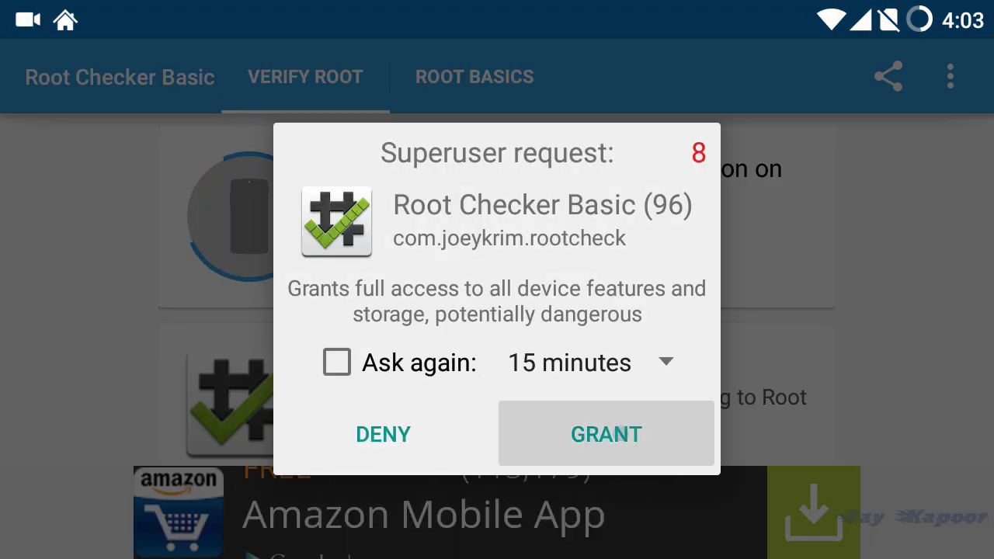